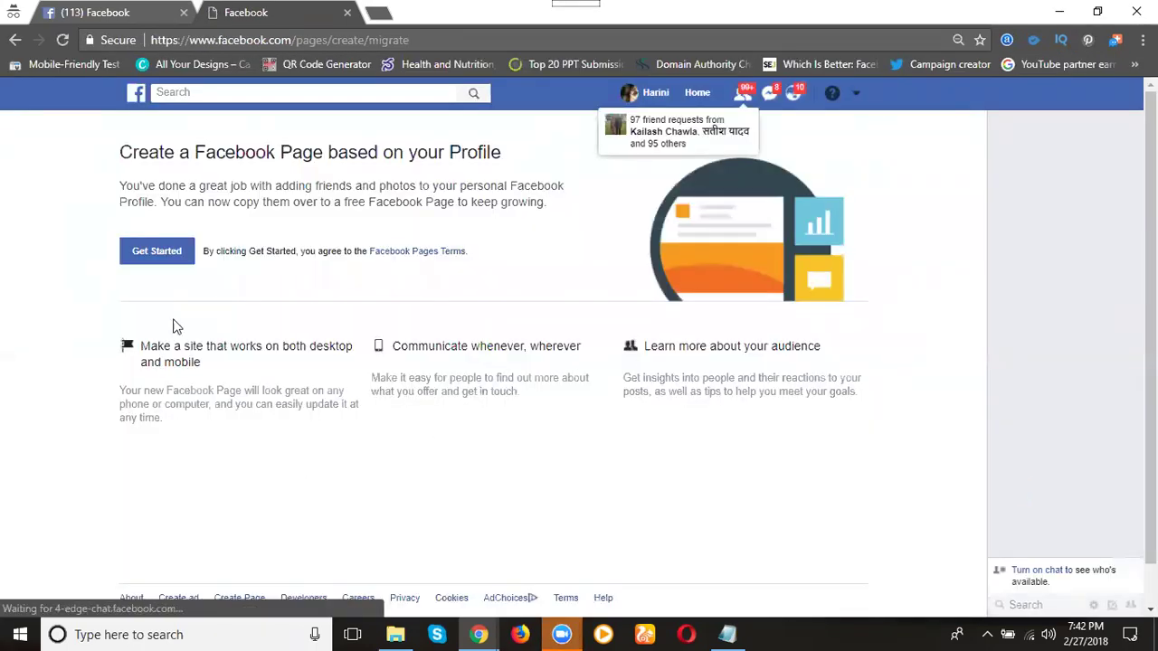
# Create a Page from the profile and continue past the welcome dialog to the About step
pyautogui.click(142, 254)
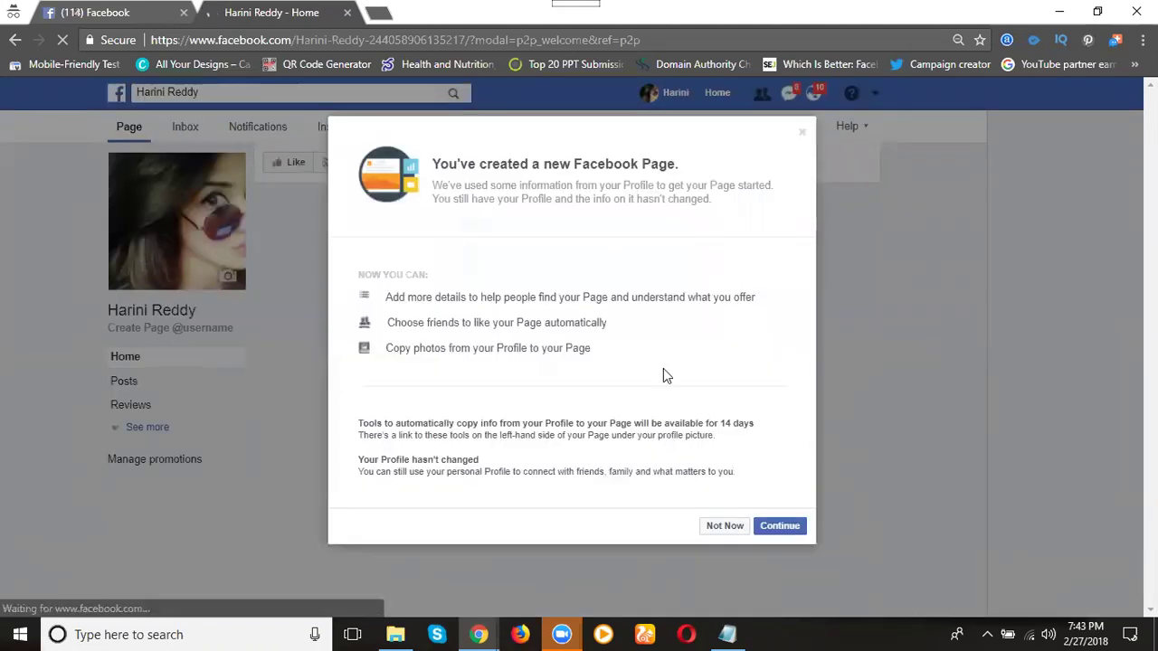
pyautogui.click(778, 526)
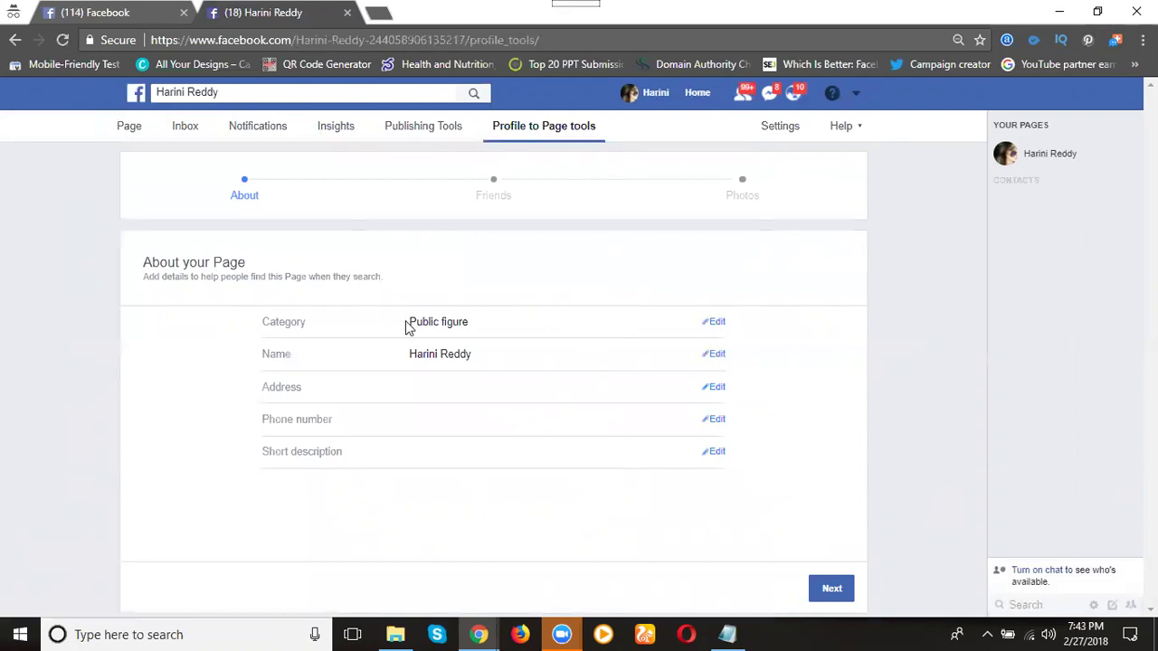
# Replace the Public figure category with Student (Education), found by searching 'stud', and save it
pyautogui.click(714, 322)
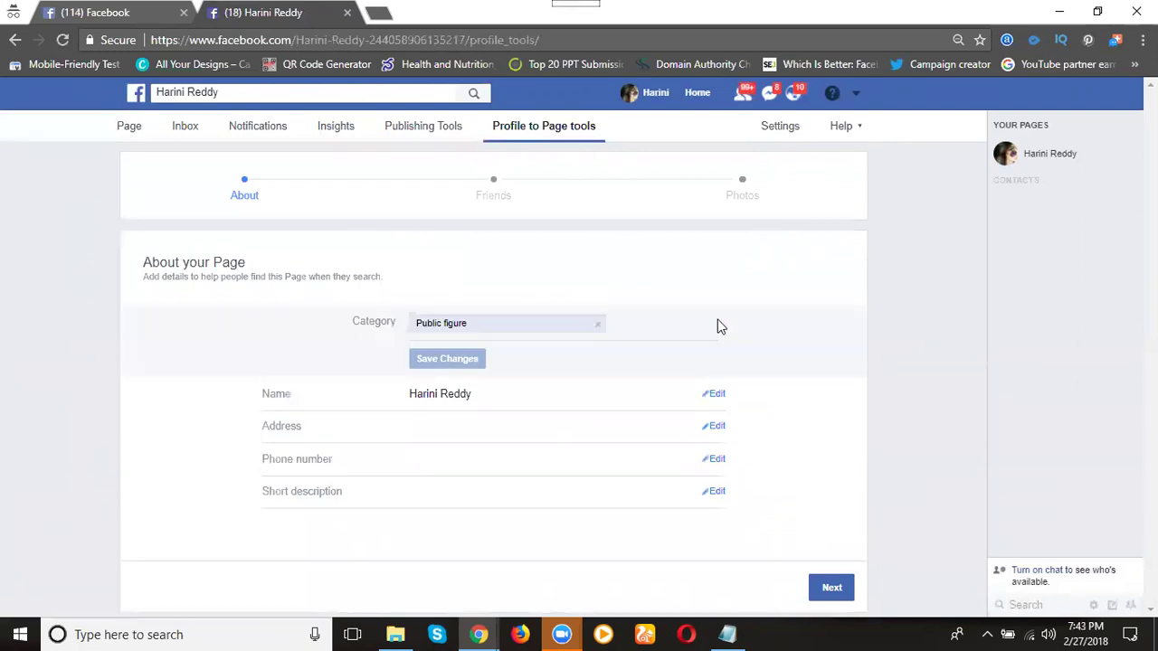
pyautogui.tripleClick(507, 326)
pyautogui.write('enter')
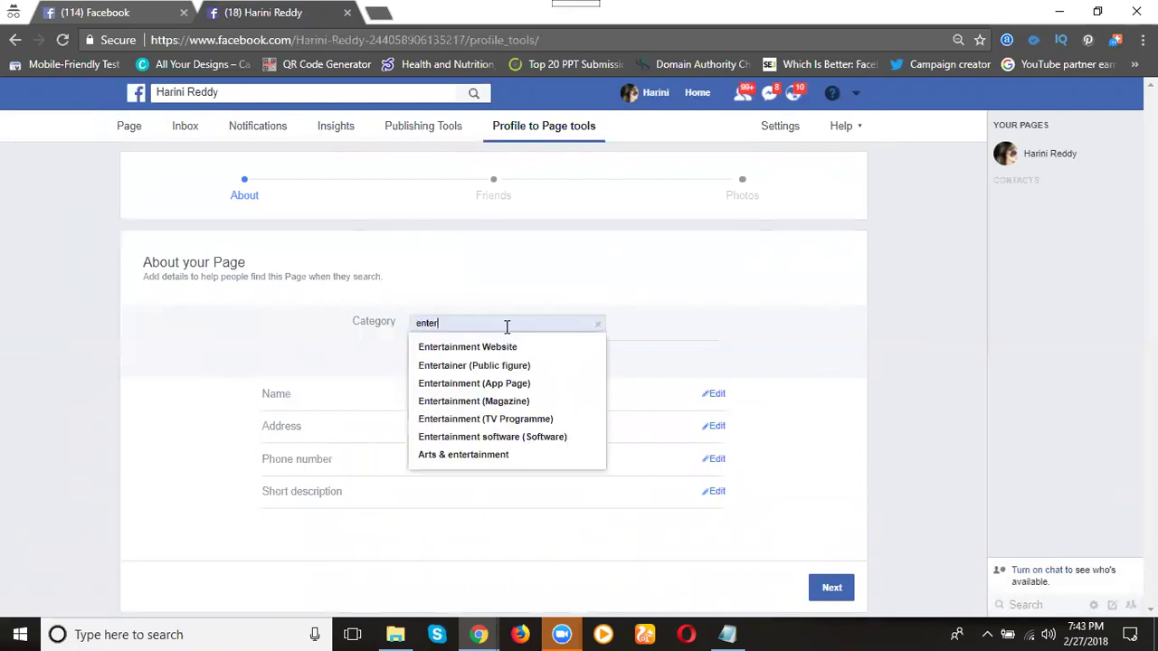
pyautogui.write('pr')
pyautogui.press('BackSpace')
pyautogui.press('BackSpace')
pyautogui.press('BackSpace')
pyautogui.press('BackSpace')
pyautogui.press('BackSpace')
pyautogui.press('BackSpace')
pyautogui.write('blo')
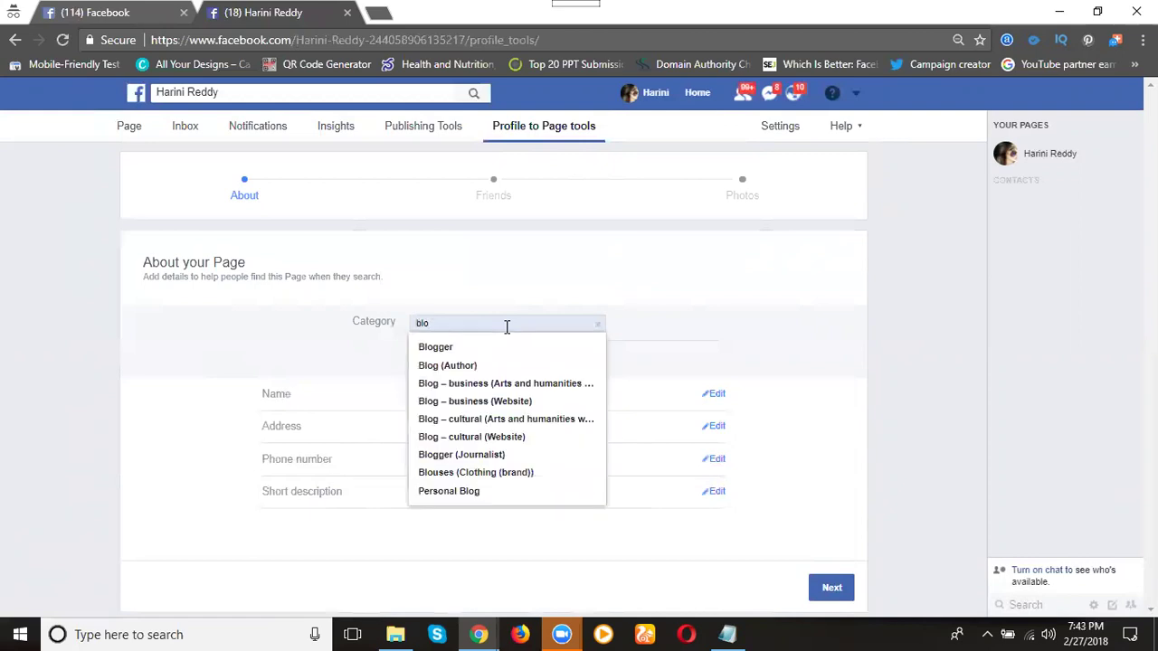
pyautogui.press('BackSpace')
pyautogui.press('BackSpace')
pyautogui.press('BackSpace')
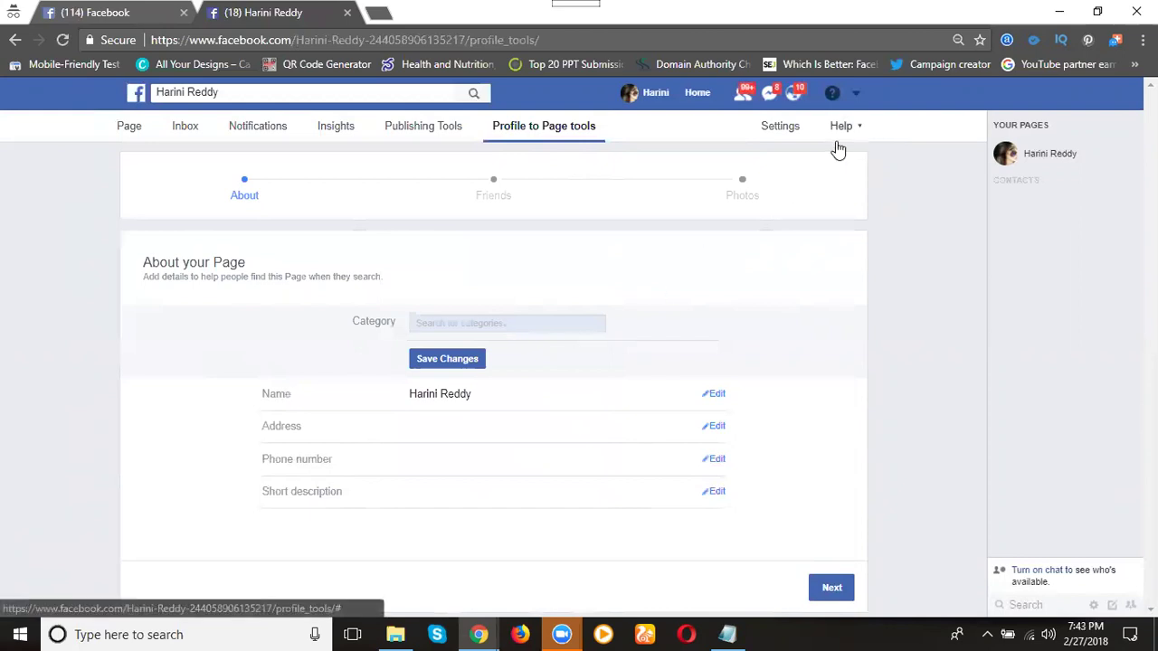
pyautogui.write('stud')
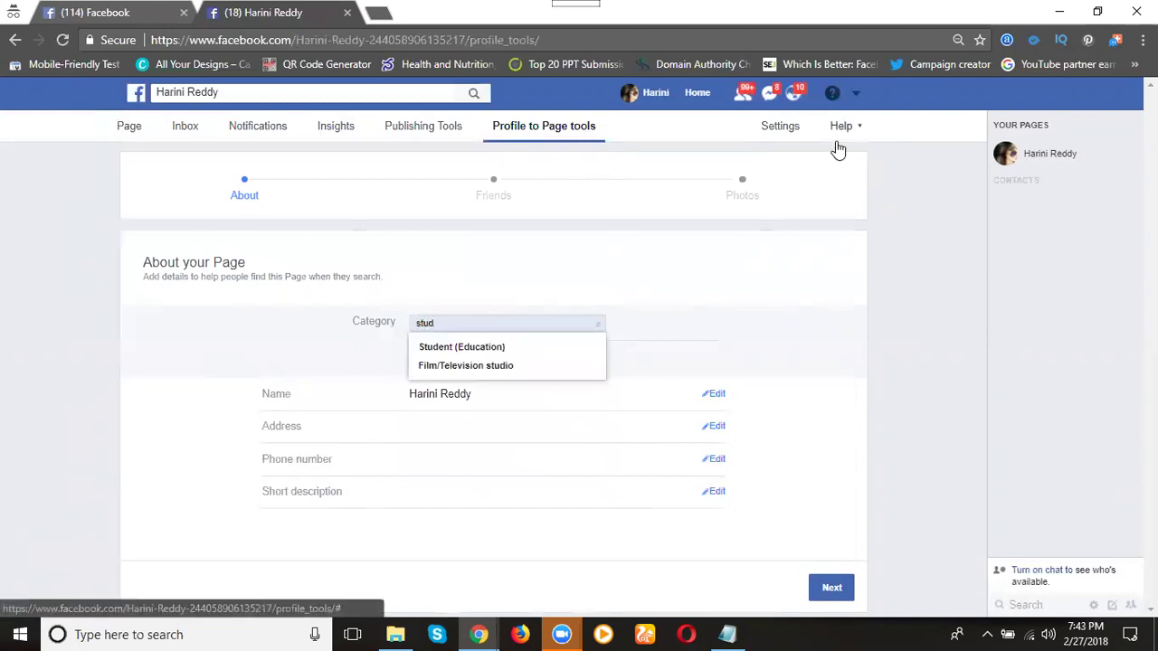
pyautogui.click(447, 347)
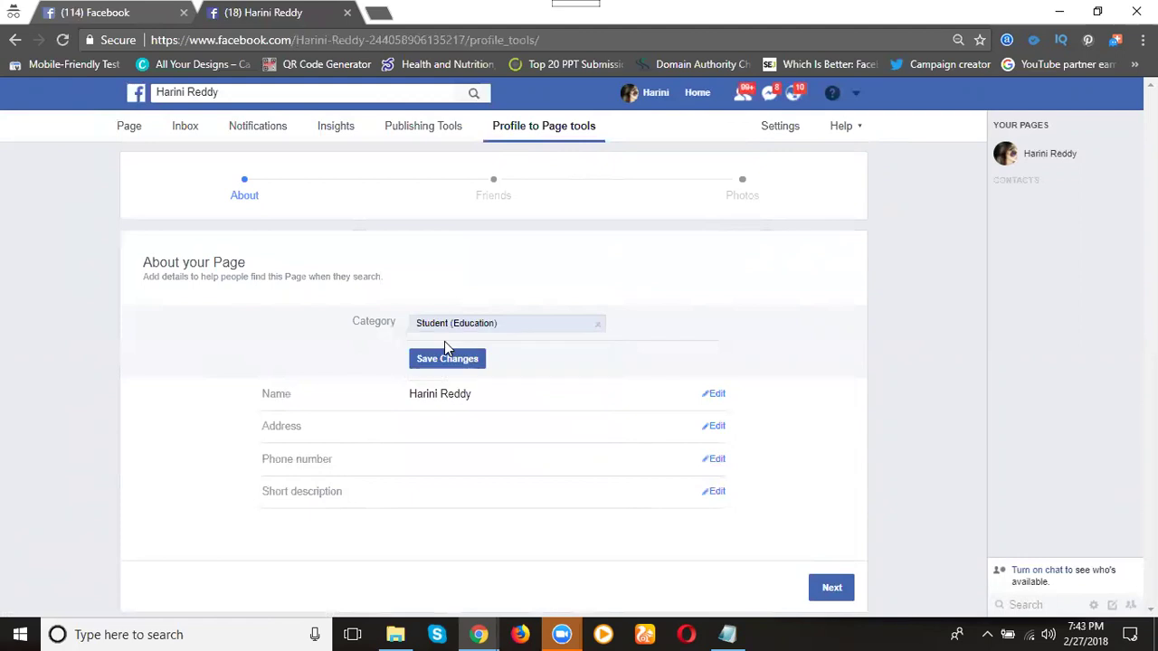
pyautogui.click(444, 361)
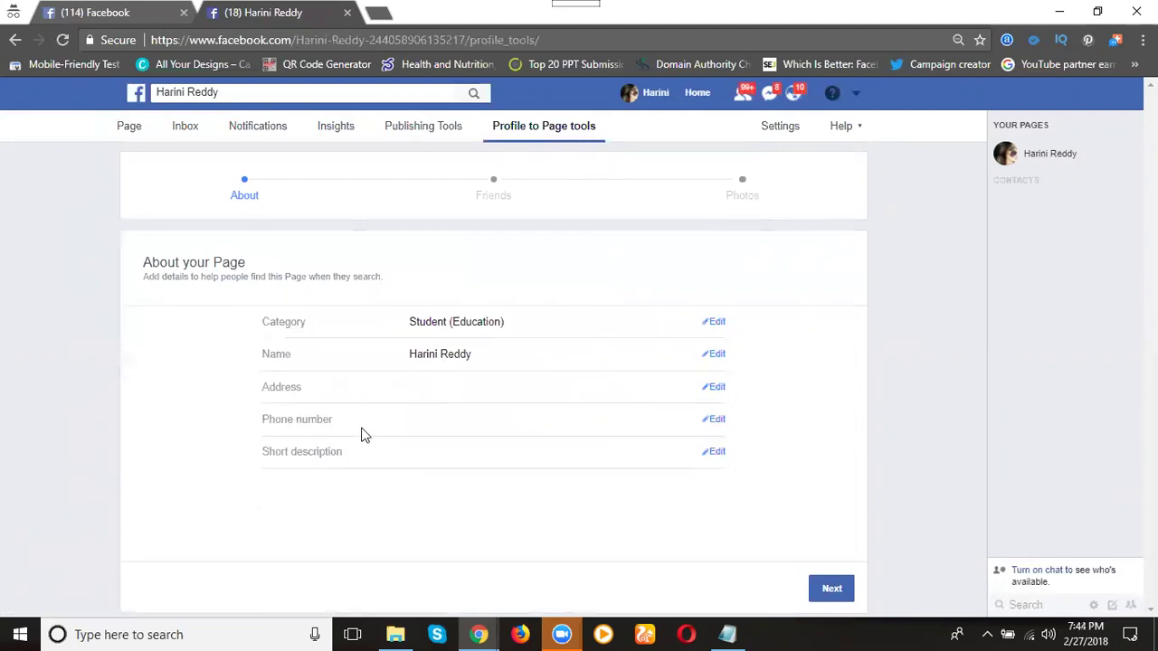
# Complete the remaining setup steps, skipping friend selection and photo albums, to reach the Page home
pyautogui.click(831, 589)
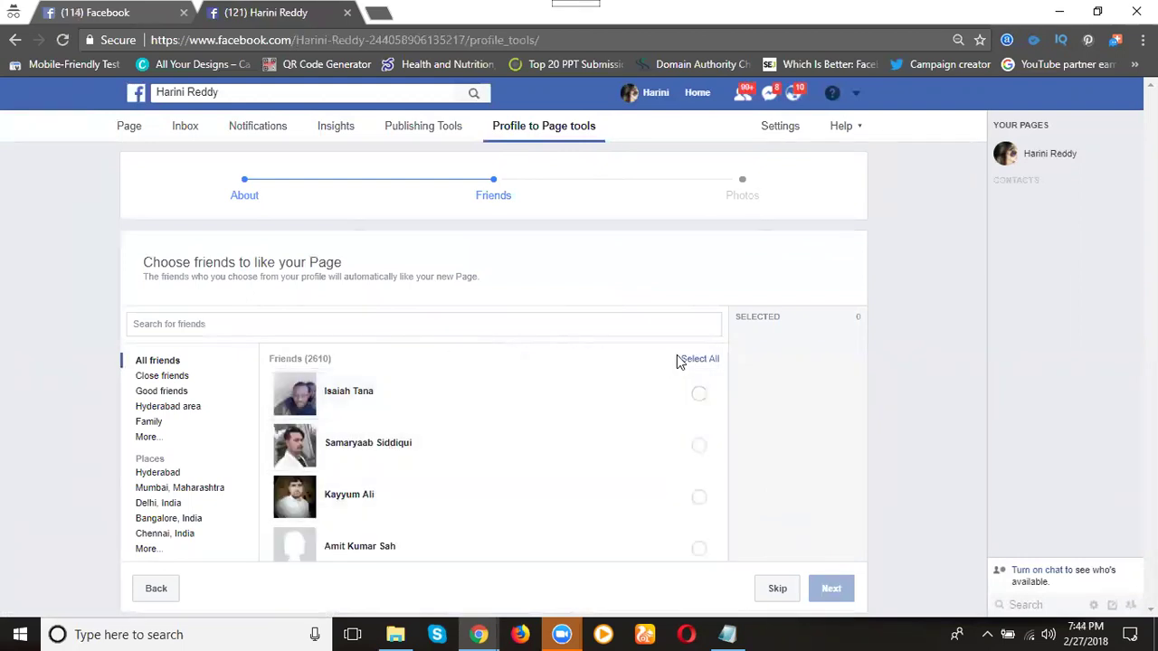
pyautogui.click(763, 590)
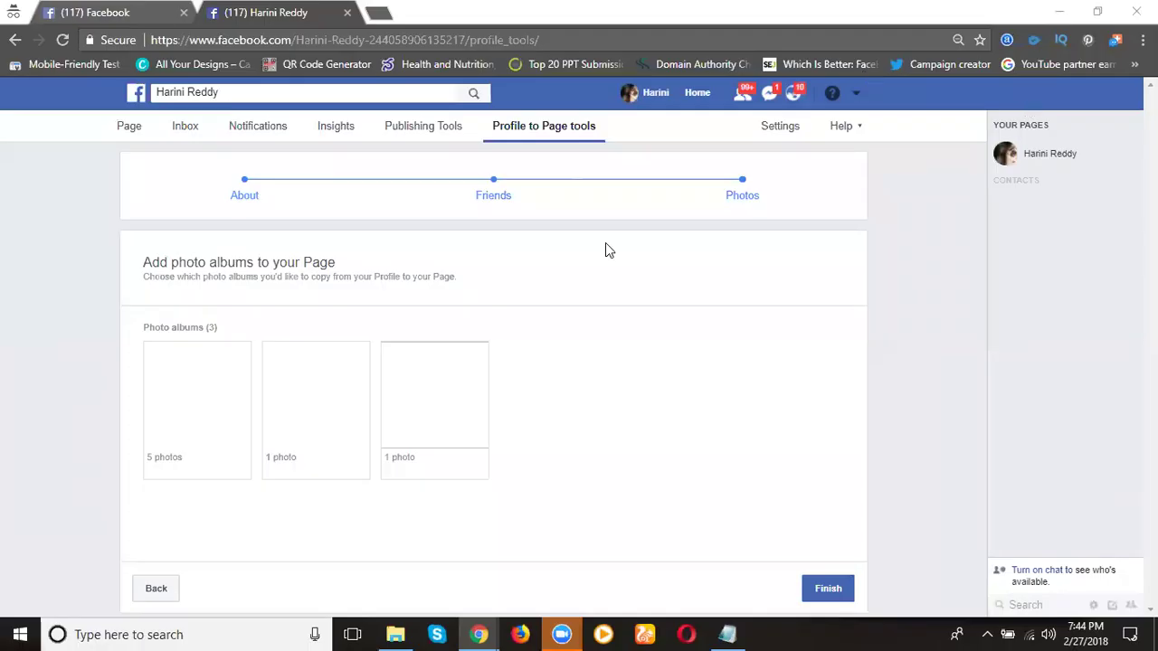
pyautogui.click(155, 588)
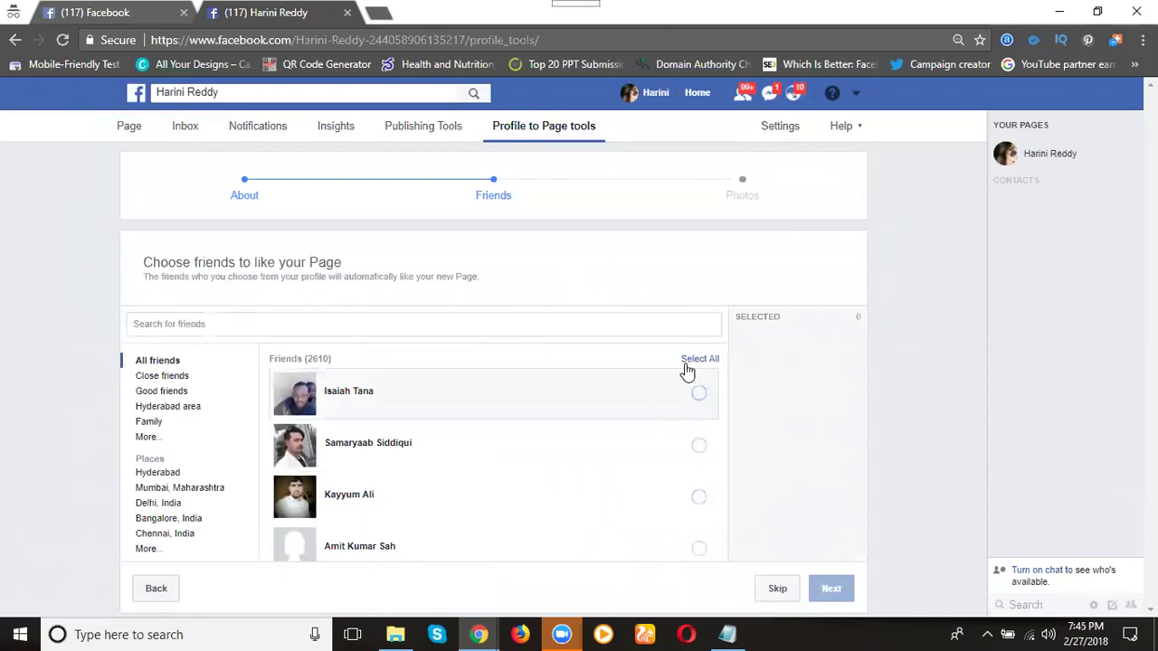
pyautogui.click(778, 590)
pyautogui.click(827, 590)
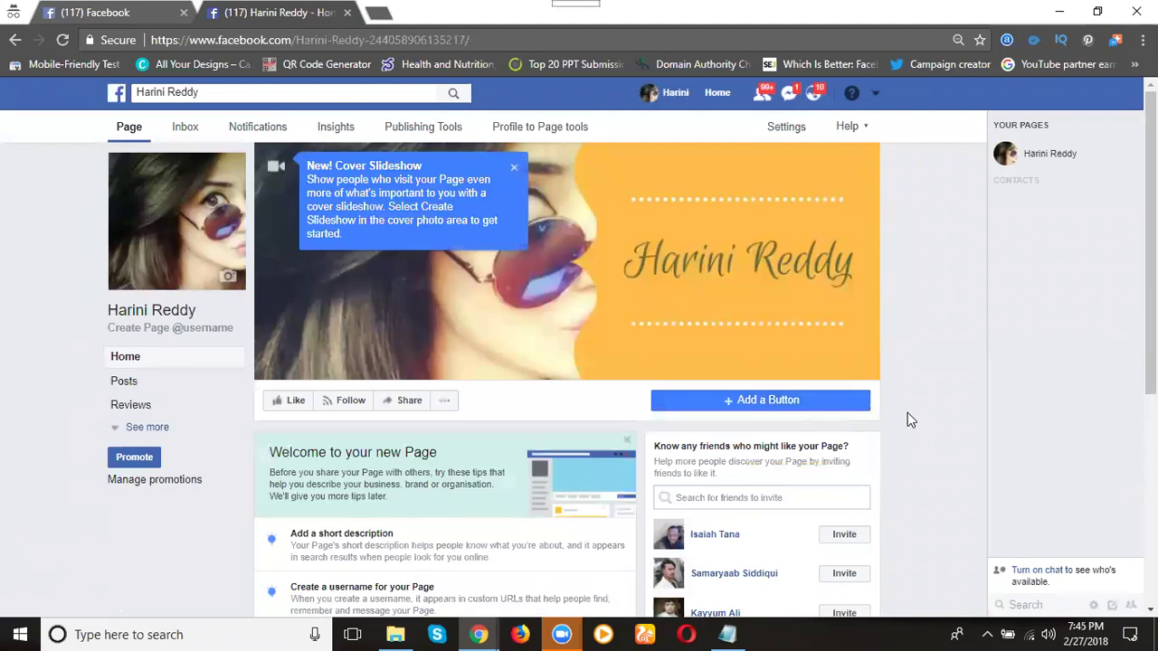
pyautogui.scroll(-4, 907, 412)
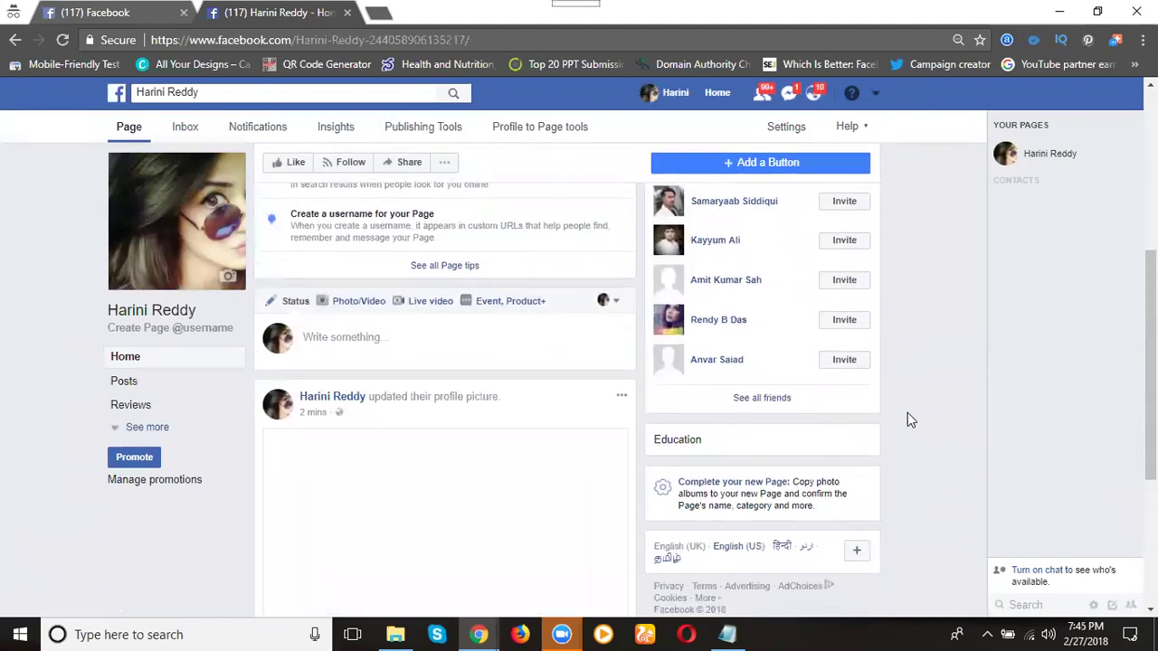
pyautogui.scroll(-1, 907, 413)
pyautogui.scroll(1, 912, 398)
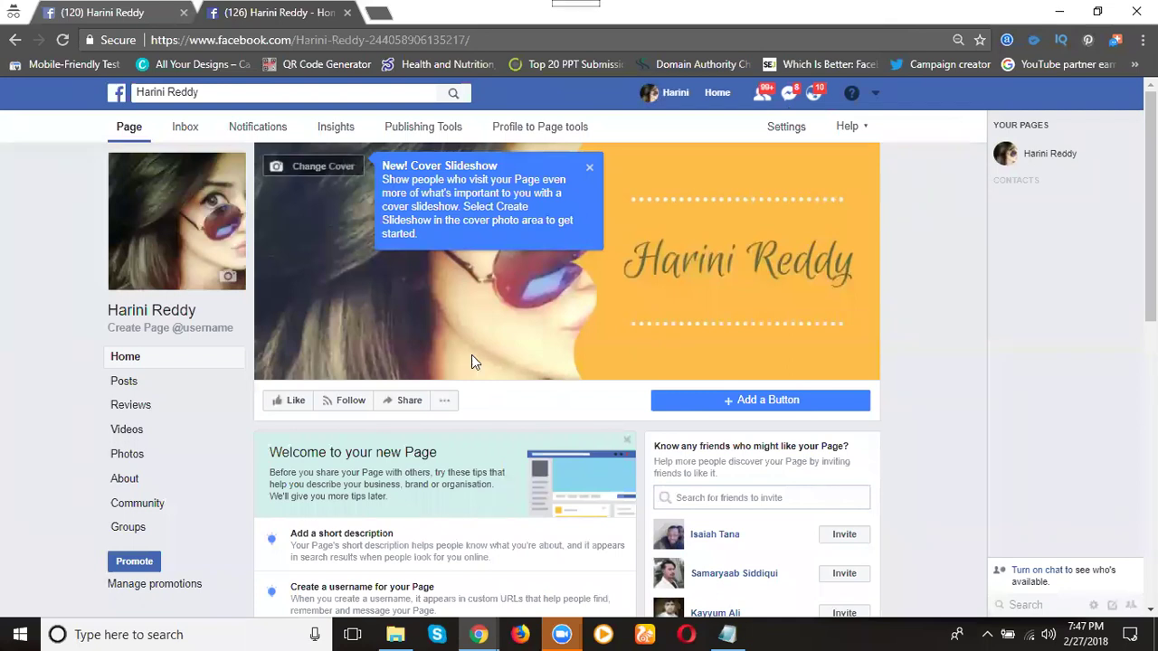
pyautogui.scroll(-2, 471, 357)
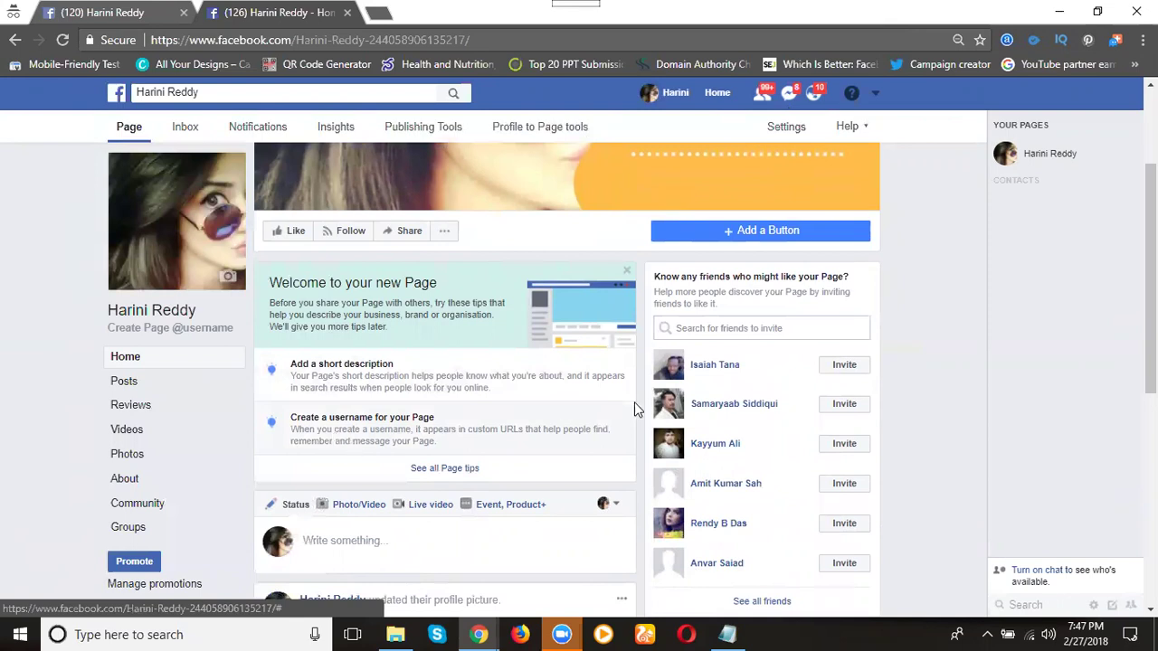
# Invite all six suggested friends to like the new Page
pyautogui.click(842, 364)
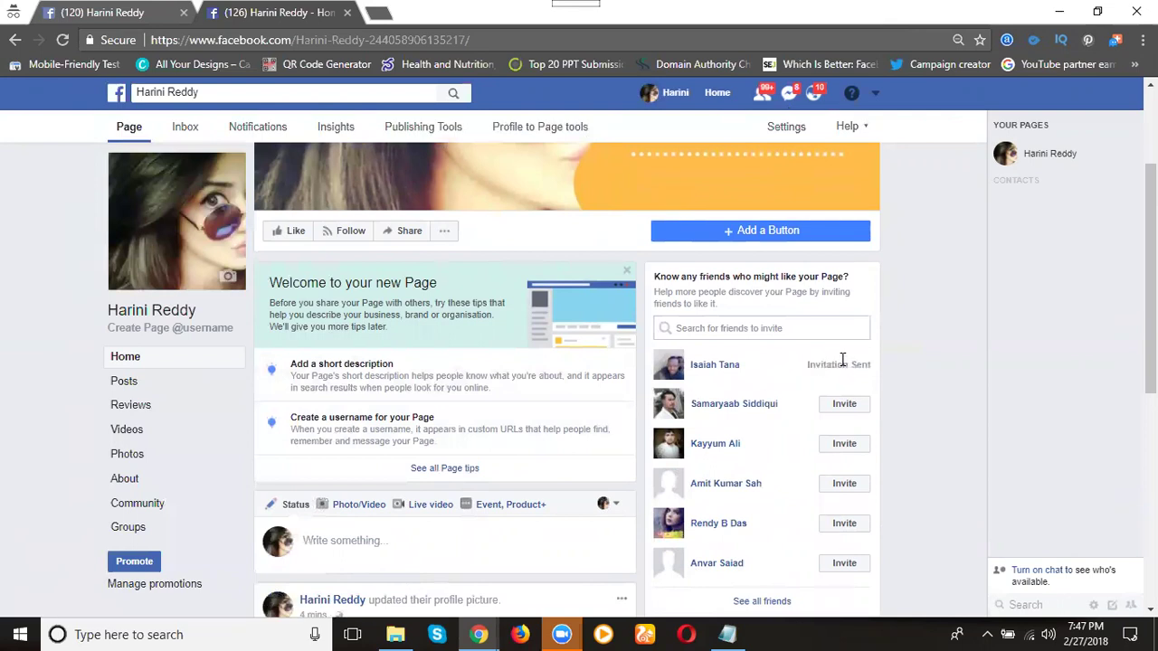
pyautogui.click(842, 404)
pyautogui.click(841, 446)
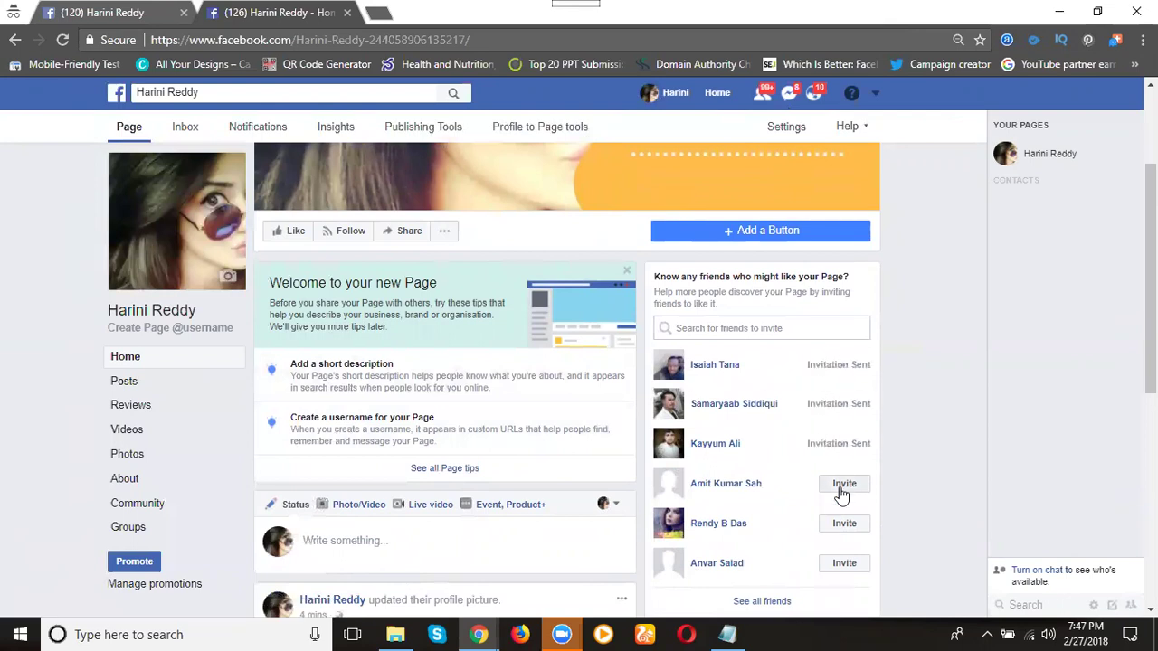
pyautogui.click(842, 486)
pyautogui.click(840, 526)
pyautogui.click(842, 564)
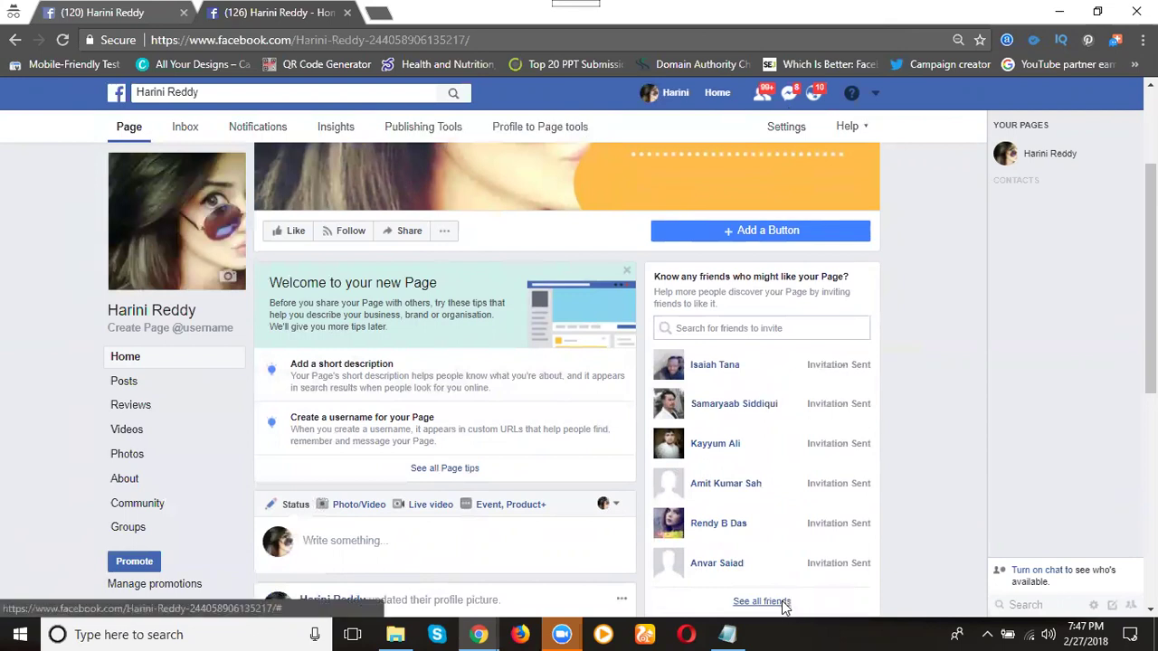
# Open the full friends list and invite three more friends
pyautogui.click(782, 600)
pyautogui.scroll(-3, 843, 458)
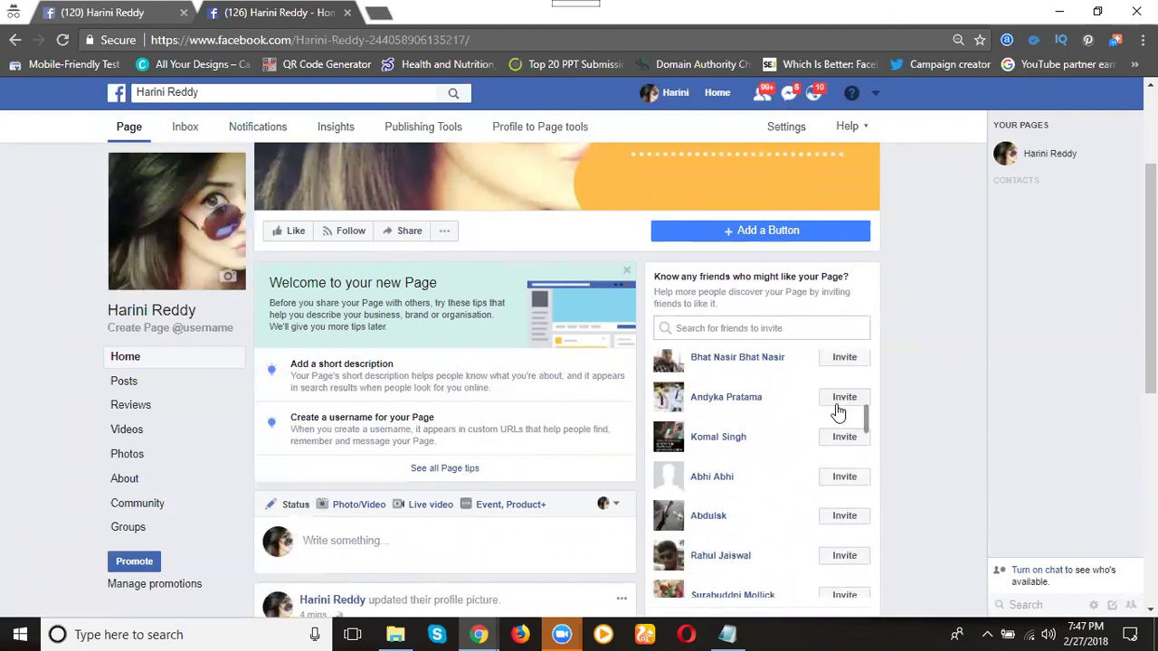
pyautogui.click(843, 397)
pyautogui.click(841, 359)
pyautogui.click(845, 438)
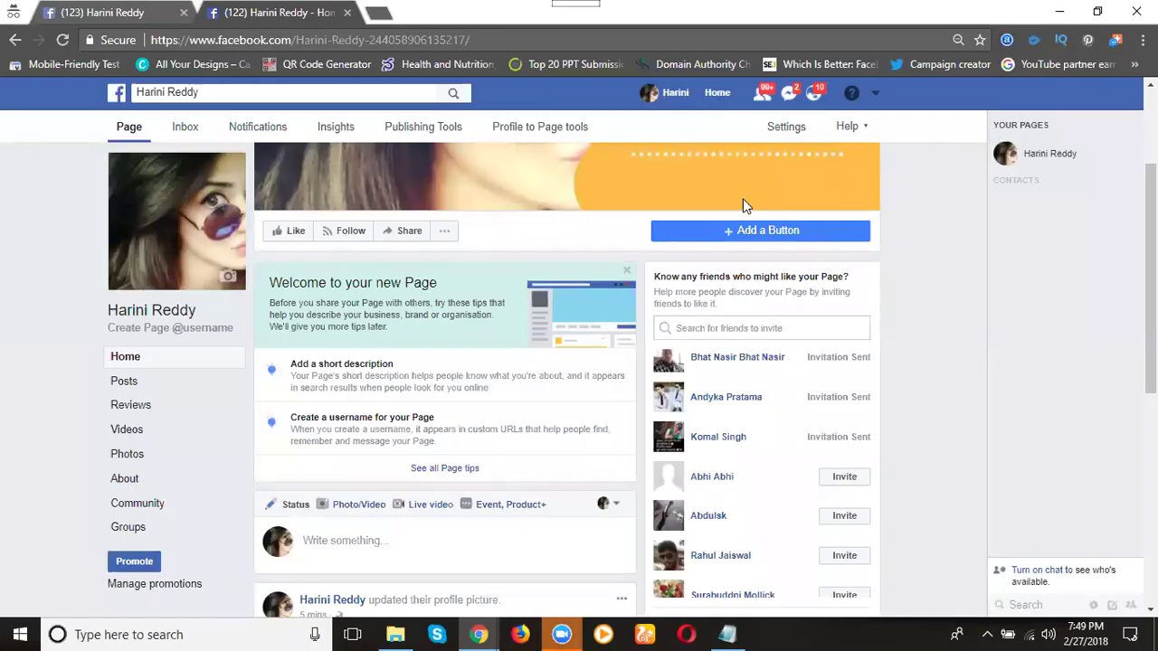
# Dismiss the action-button dialog and view the Page's About section showing the Education category
pyautogui.click(729, 232)
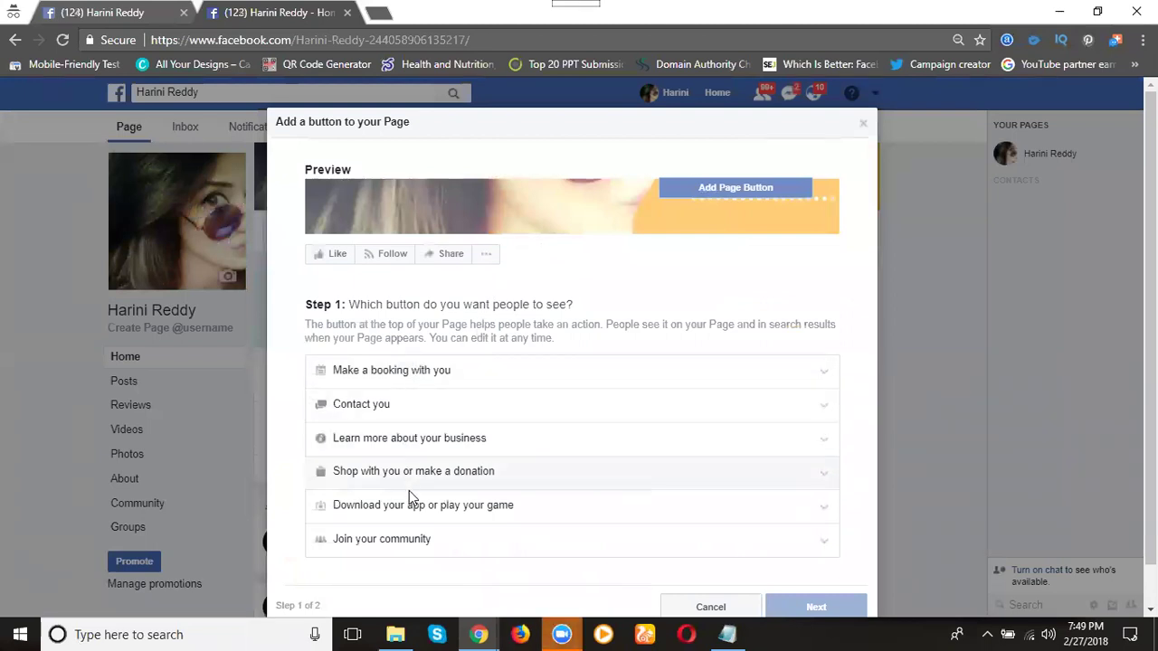
pyautogui.click(864, 127)
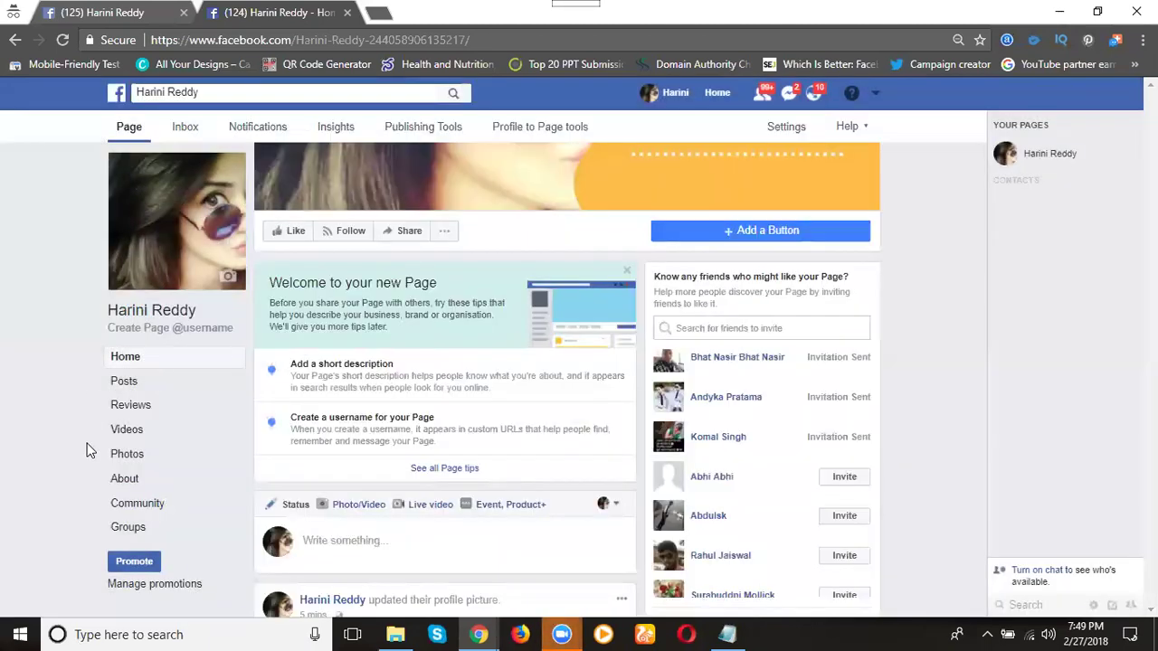
pyautogui.click(124, 479)
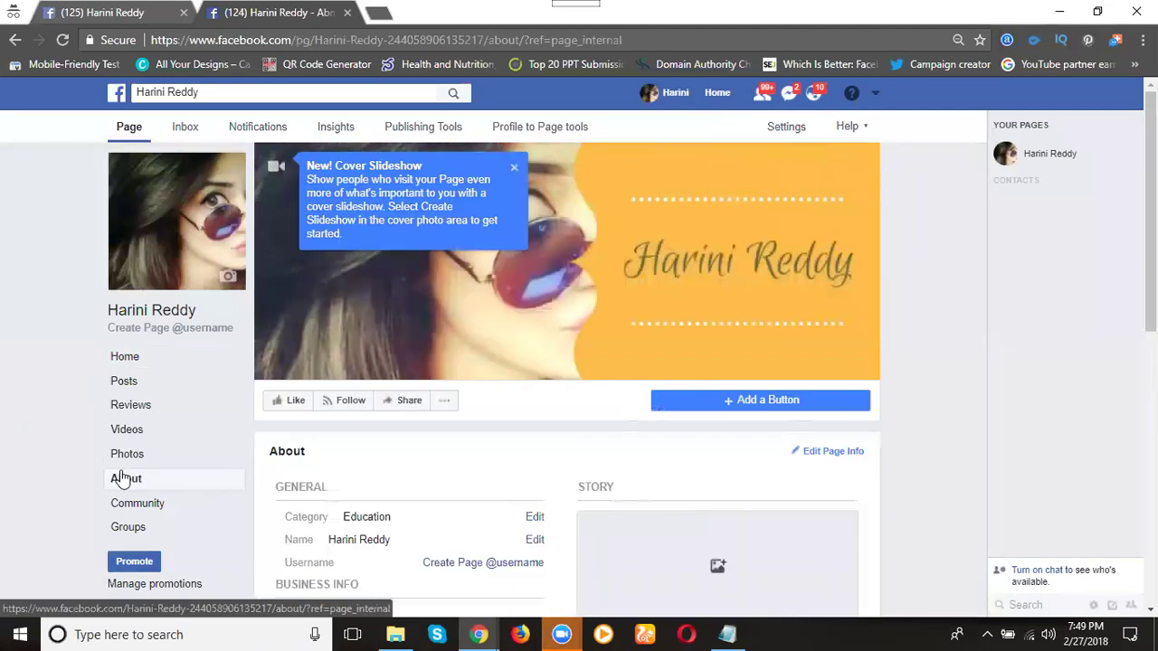
pyautogui.scroll(-3, 354, 382)
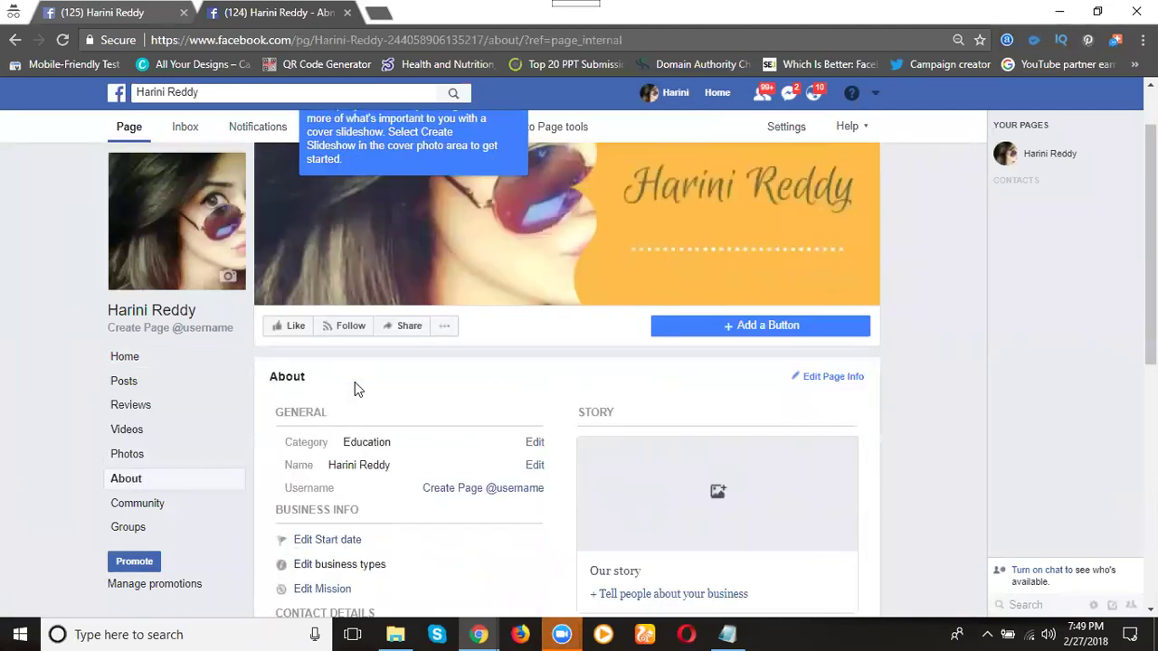